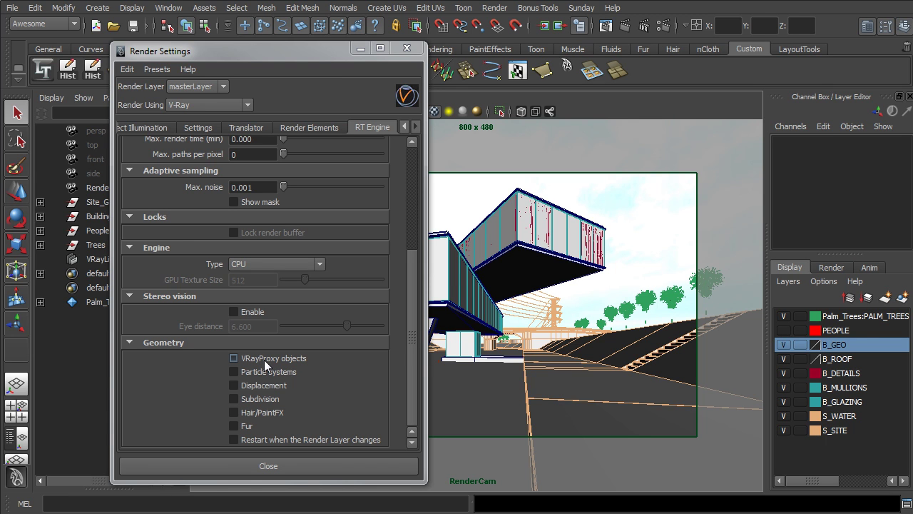
- Hide the Palm_Trees layer, close the render settings and start an interactive V-Ray RT render of the RenderCam view
click(784, 316)
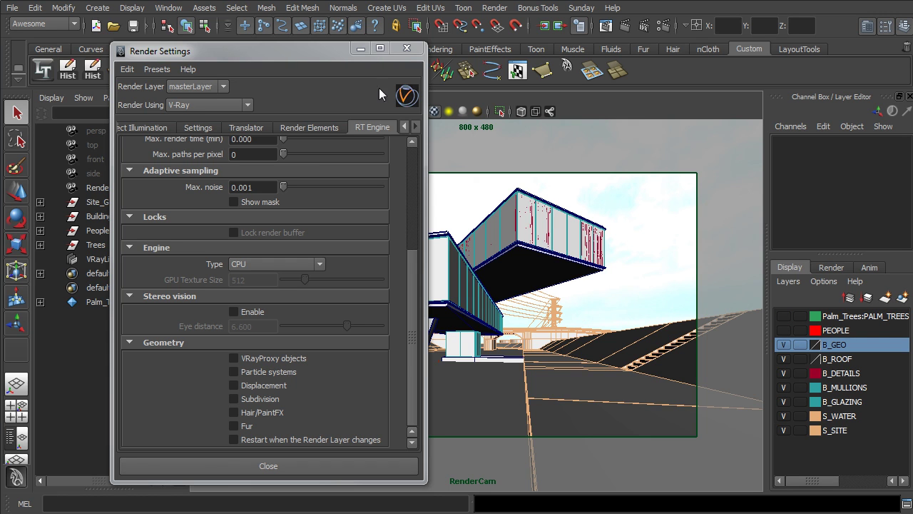
click(407, 47)
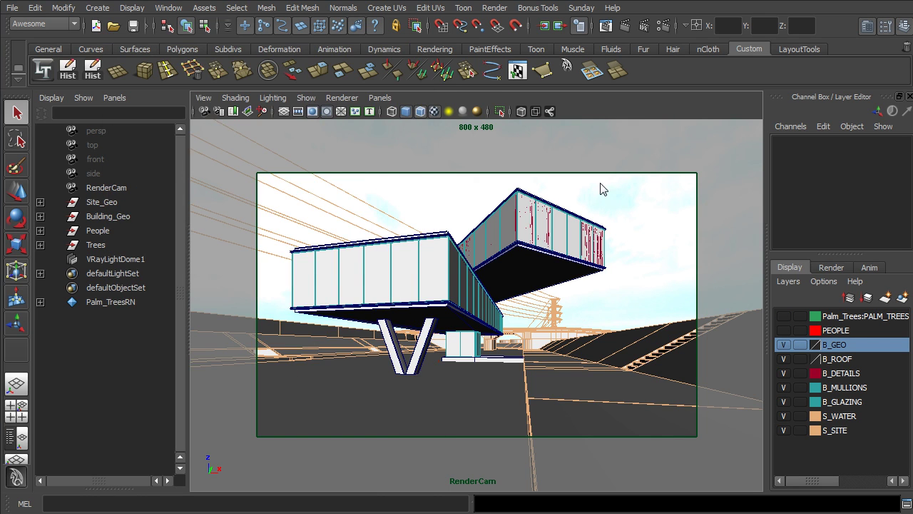
click(646, 30)
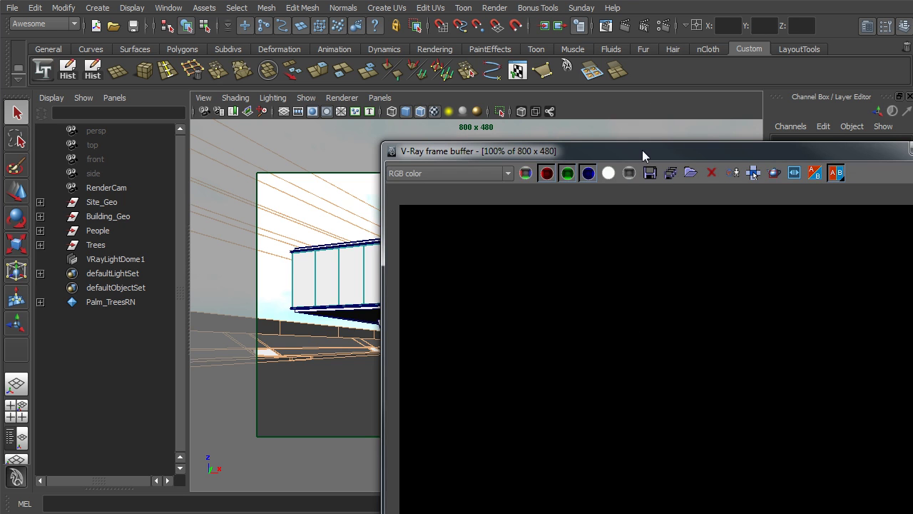
drag(643, 150, 422, 48)
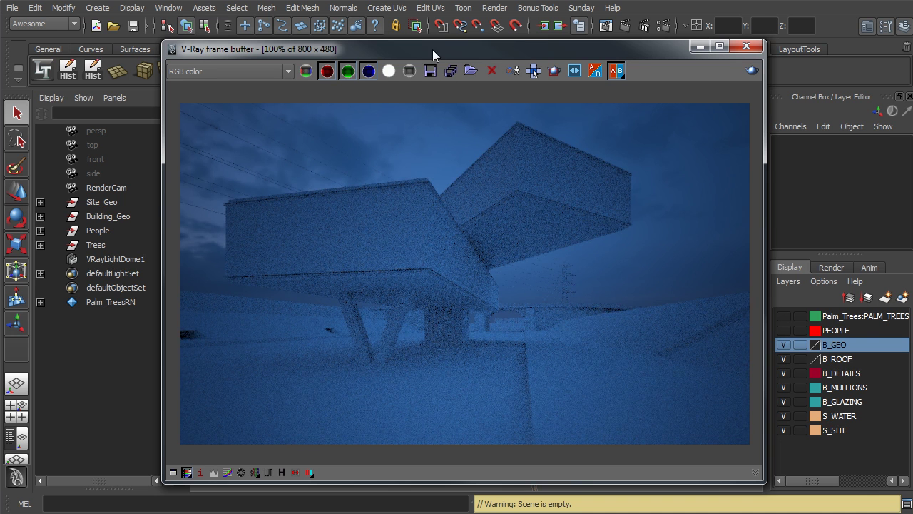
drag(426, 49, 673, 56)
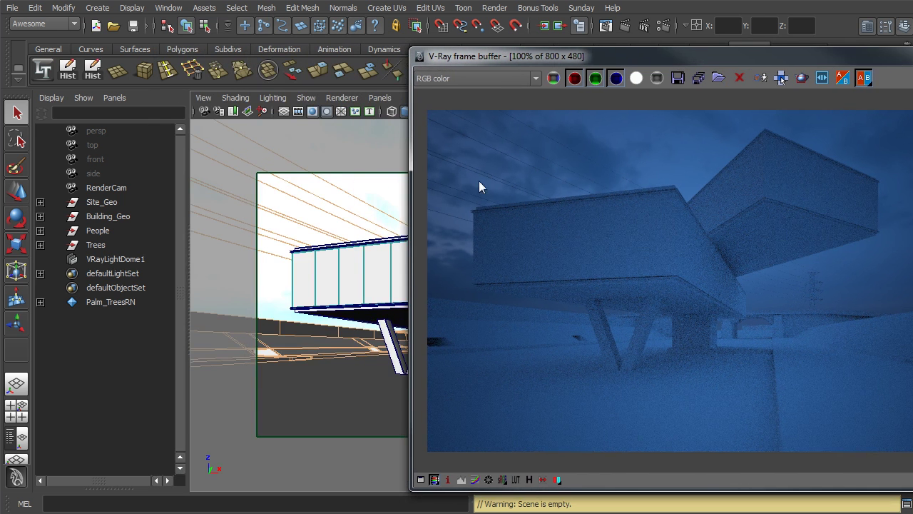
- Orbit the camera to test the live render update and restore the bookmarked camera view
alt+drag(332, 292, 328, 325)
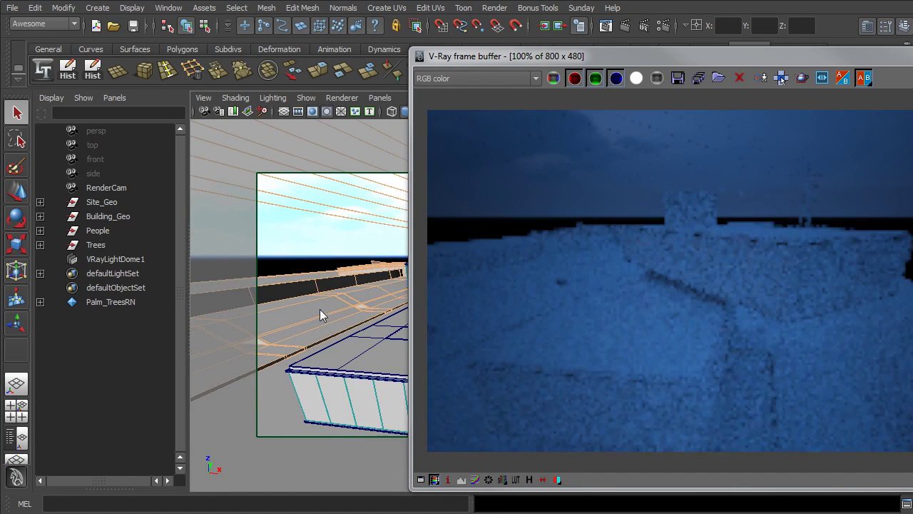
click(205, 99)
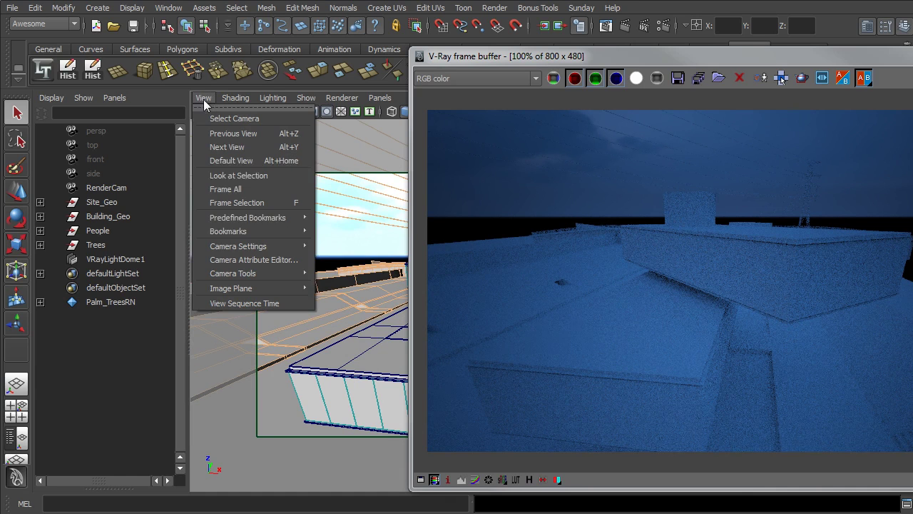
mouse_move(243, 221)
click(347, 236)
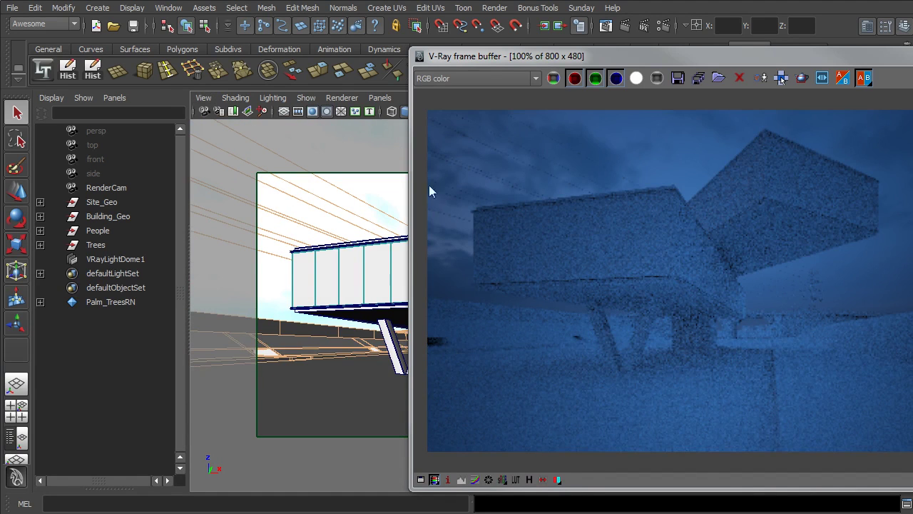
- Set the F-number of RenderCam's V-Ray physical camera to 5
drag(565, 62, 393, 73)
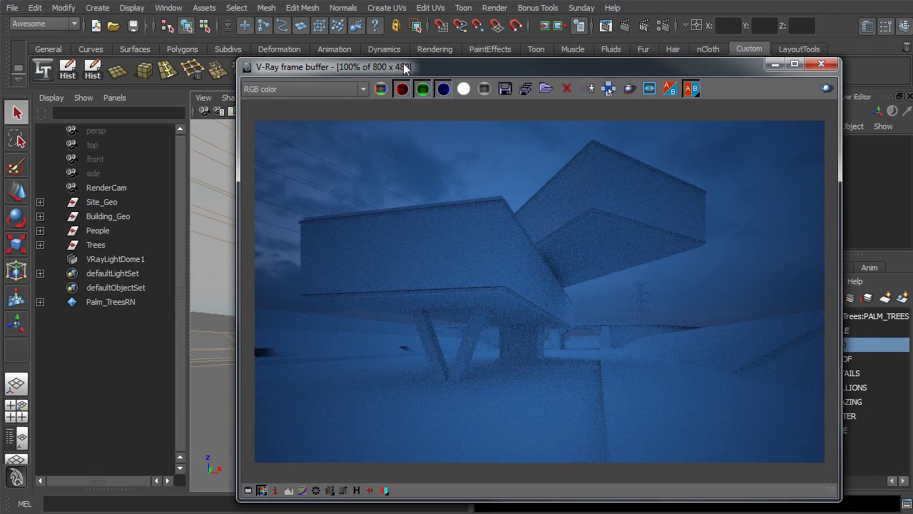
click(204, 114)
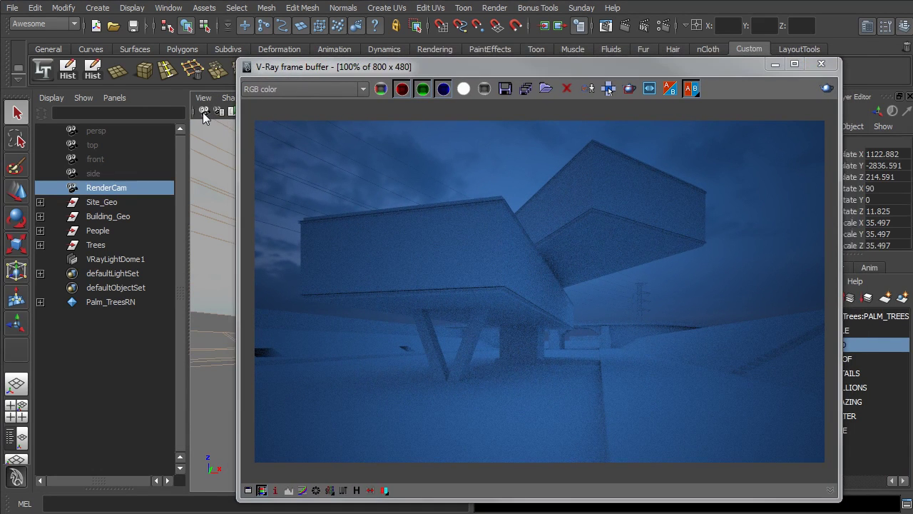
drag(631, 69, 448, 69)
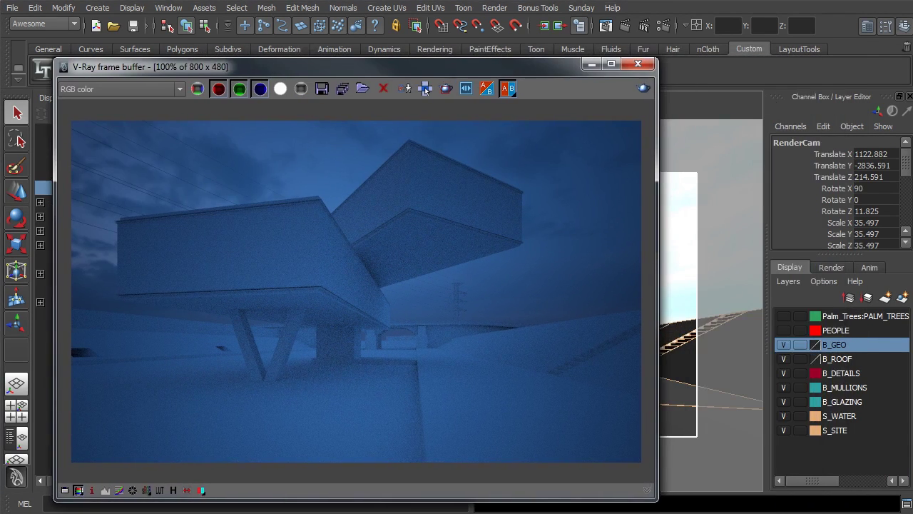
key(ctrl+a)
drag(586, 113, 549, 84)
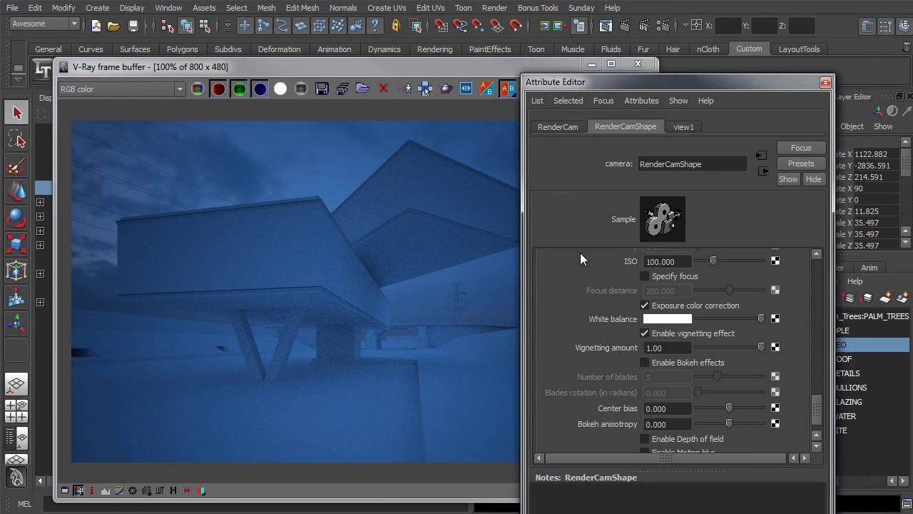
scroll(592, 302, up, 8)
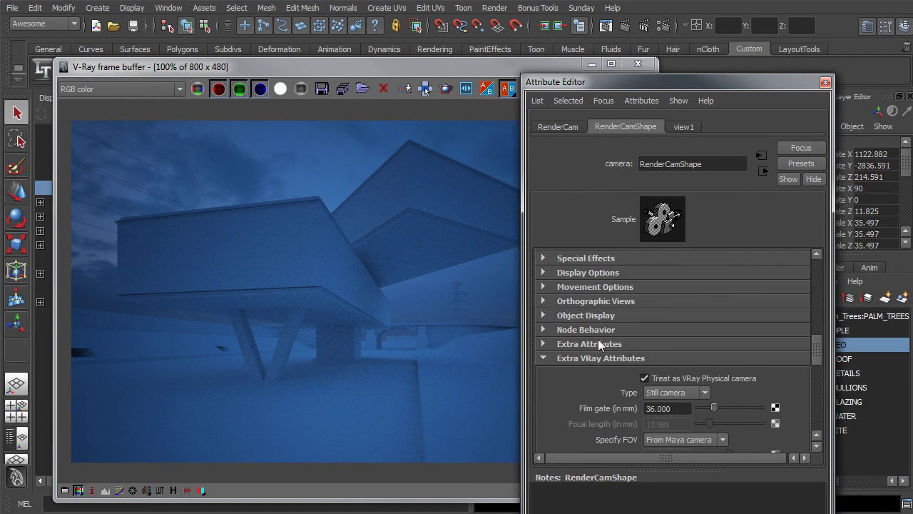
scroll(611, 374, down, 2)
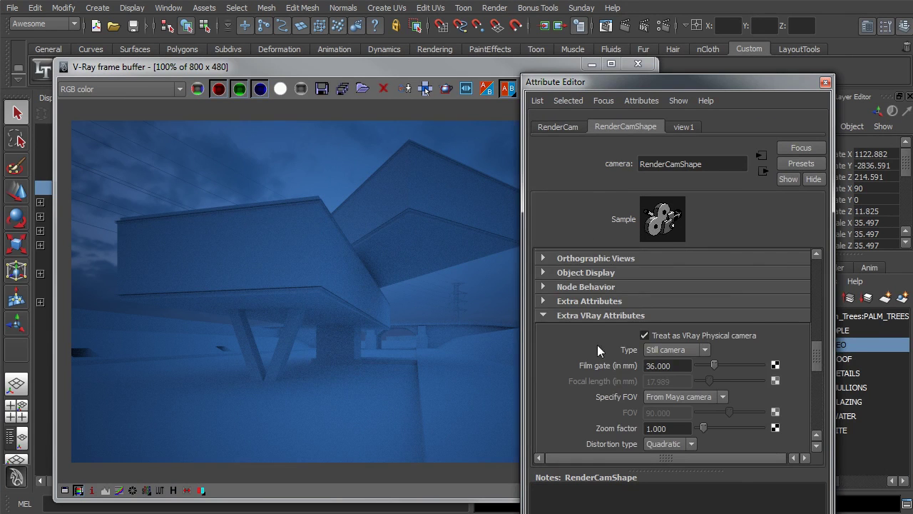
scroll(595, 345, down, 8)
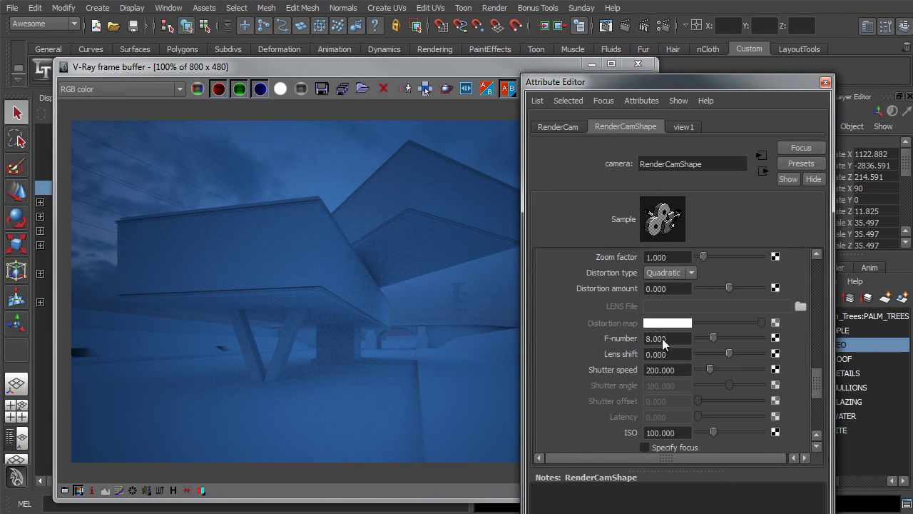
text(5)
key(Return)
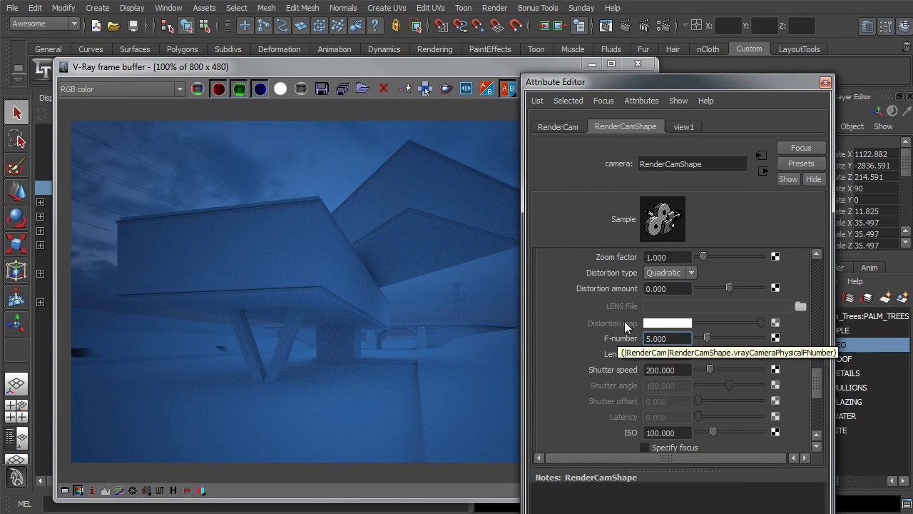
- Set the camera's shutter speed to 100
drag(660, 81, 713, 60)
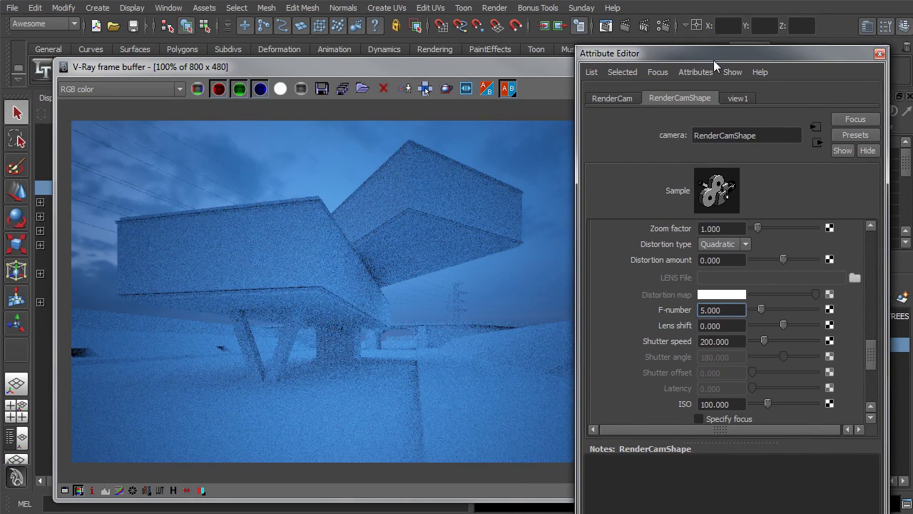
double_click(742, 341)
text(100)
key(Return)
- Set the camera's vignetting amount to 0.75
scroll(665, 344, down, 3)
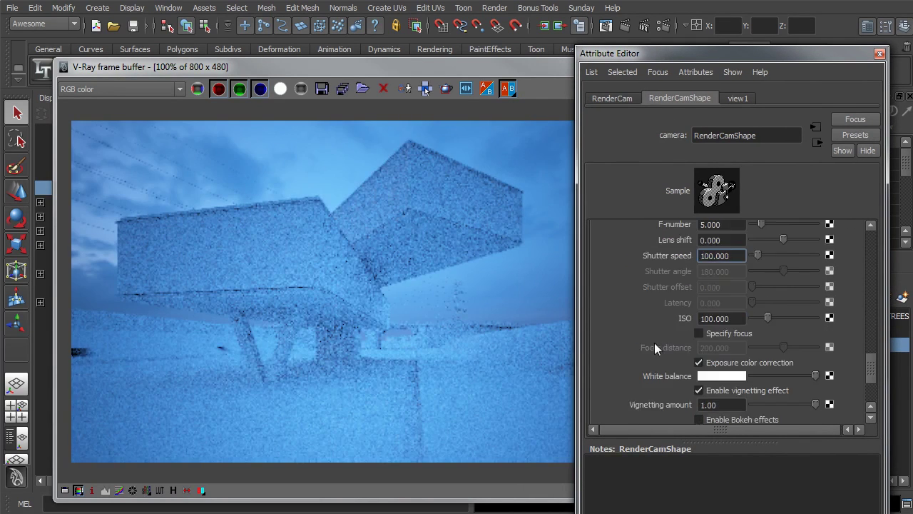
scroll(657, 344, down, 3)
double_click(717, 362)
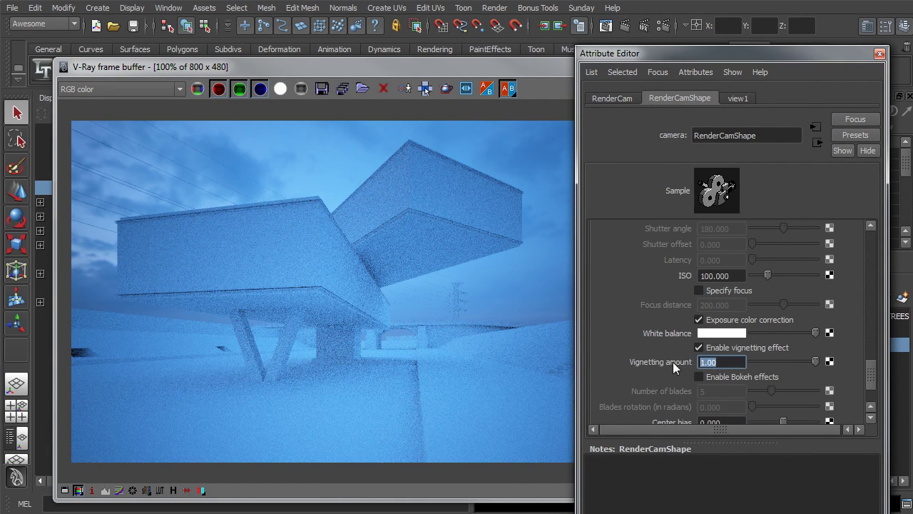
text(0.75)
key(Return)
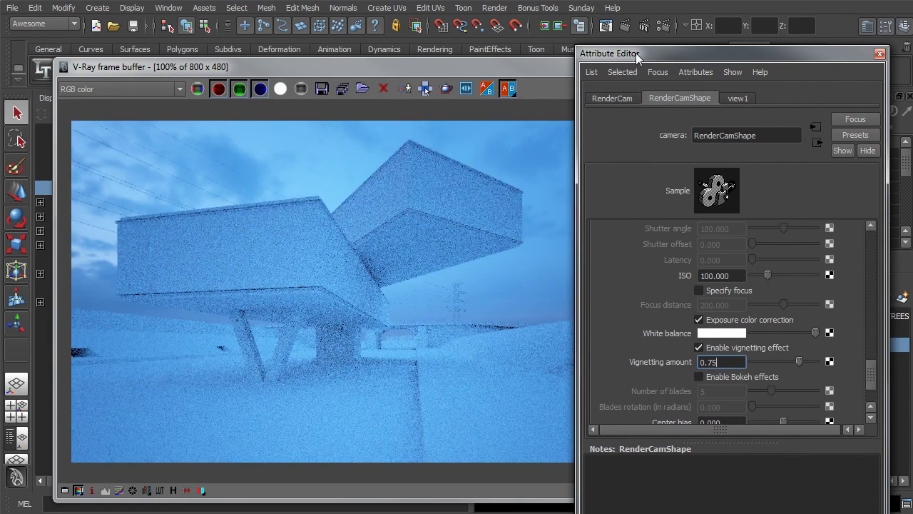
- Set the horizontal rotation of VRayLightDome1's environment texture placement to 108.271
drag(636, 53, 671, 64)
drag(374, 66, 466, 69)
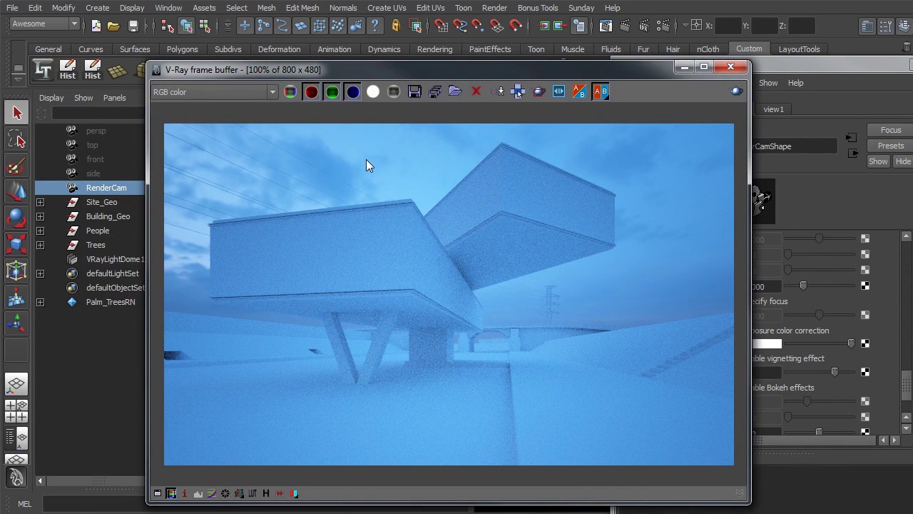
click(105, 259)
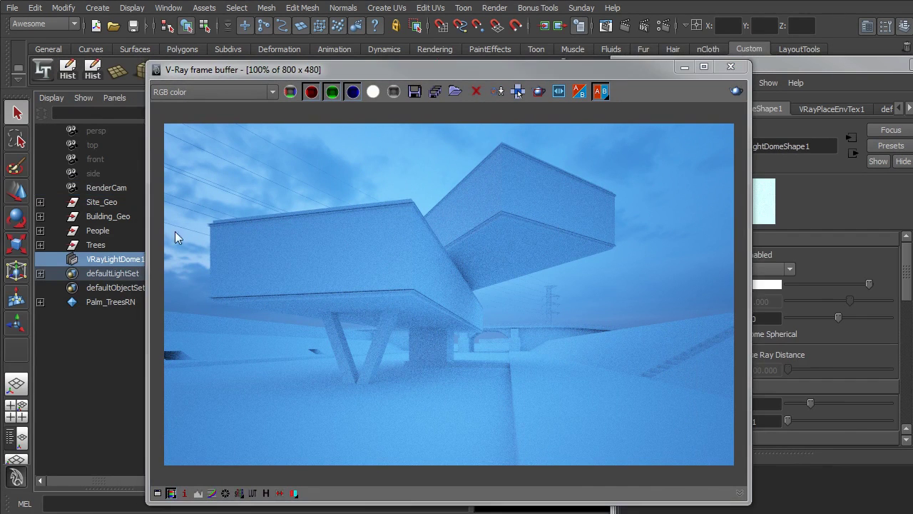
drag(554, 74, 448, 70)
drag(757, 66, 650, 65)
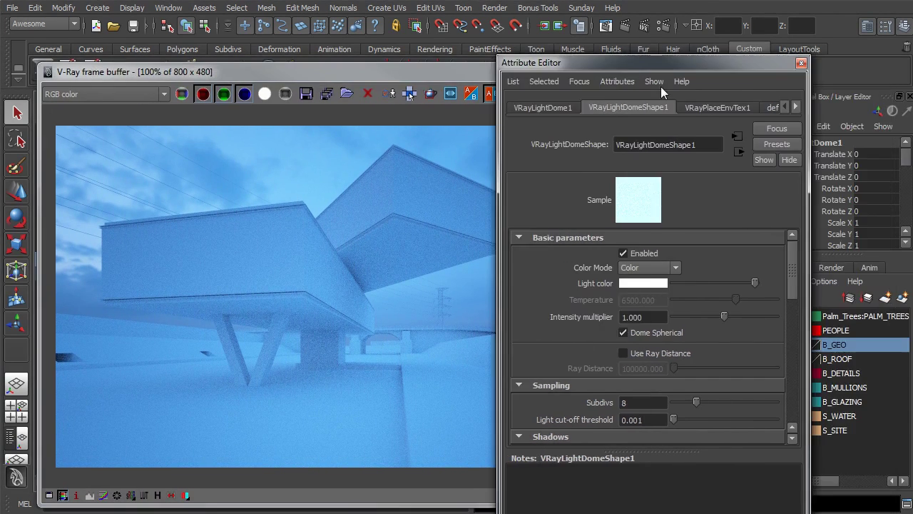
click(710, 109)
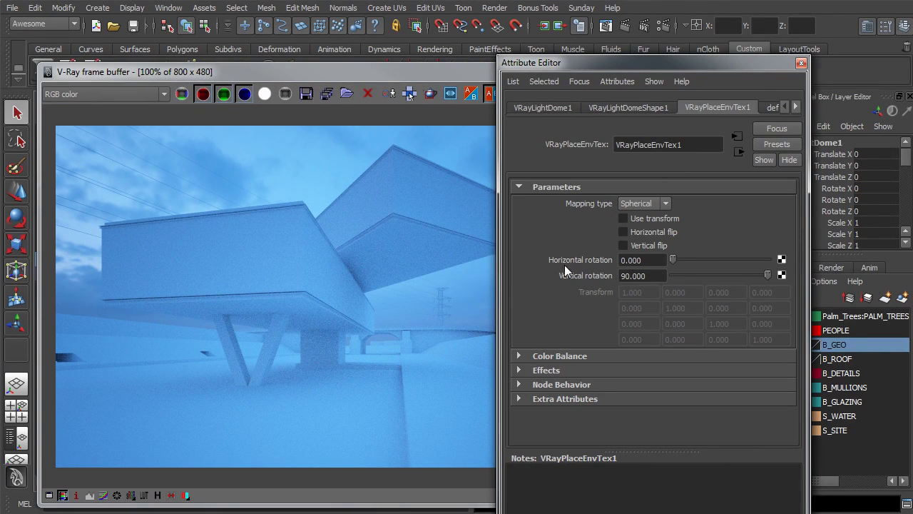
click(685, 263)
click(710, 260)
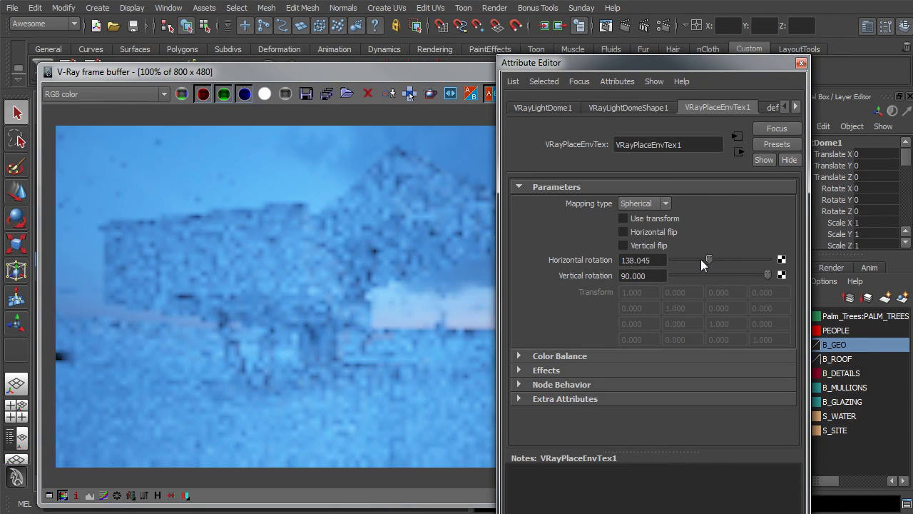
drag(658, 260, 623, 259)
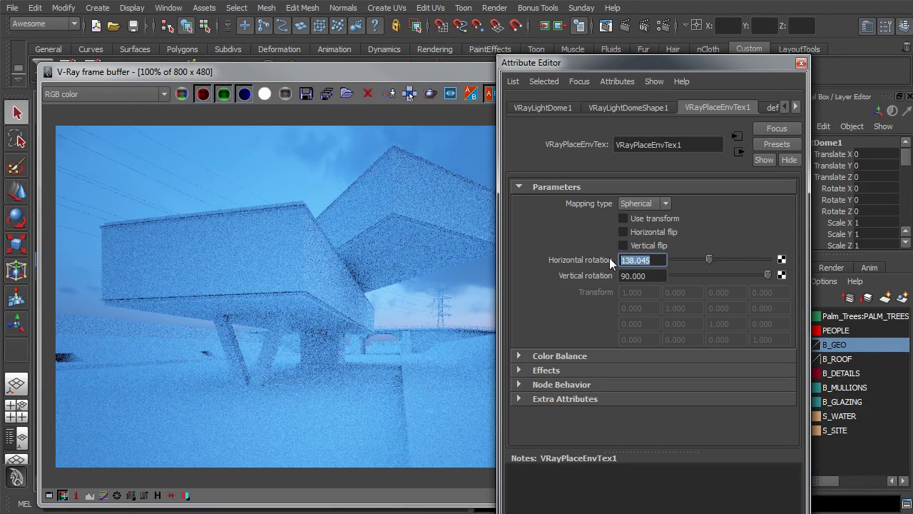
text(108.271)
key(Return)
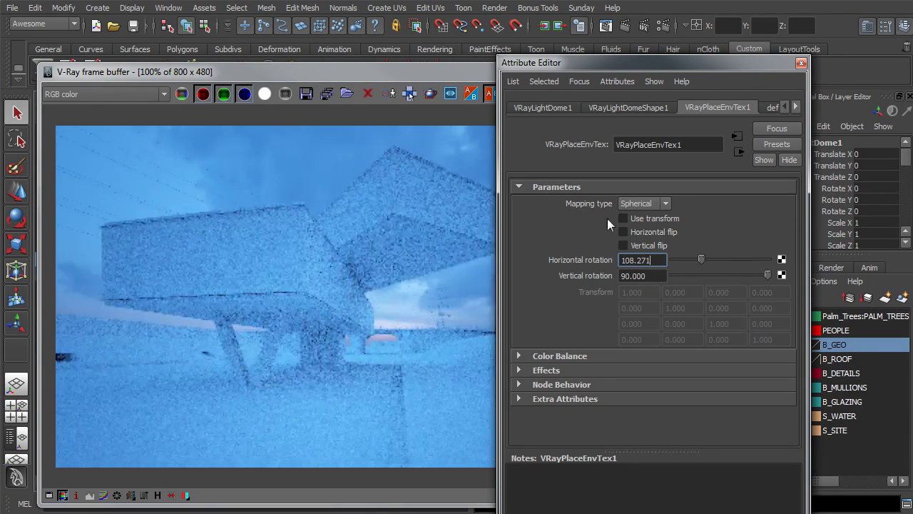
- Close the attribute editor and stop the interactive render
key(ctrl+a)
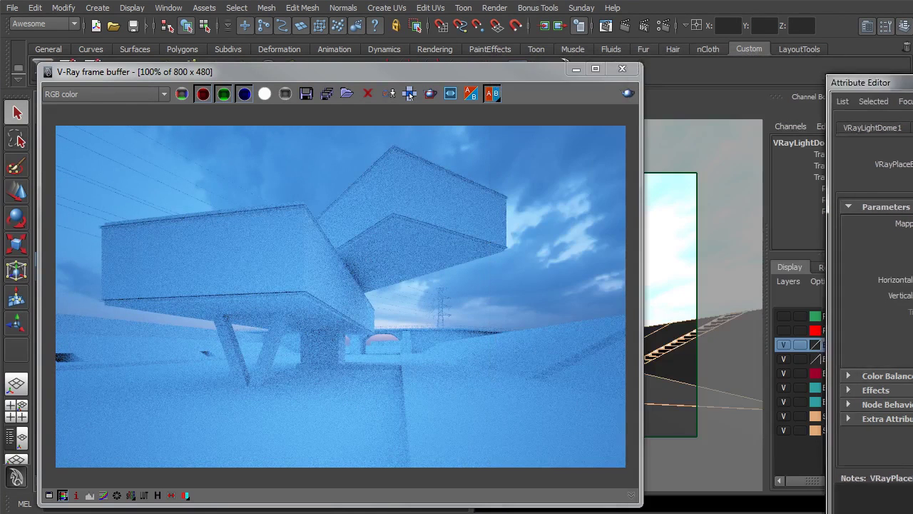
drag(518, 77, 601, 67)
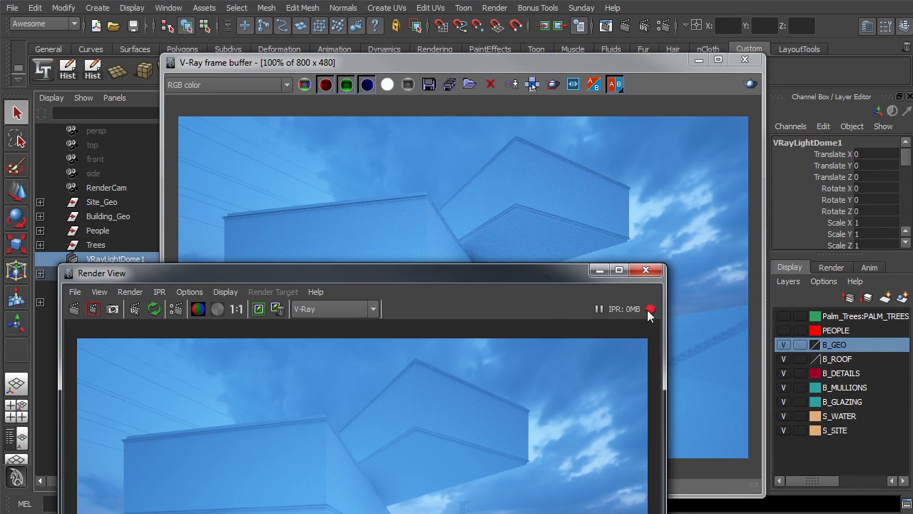
drag(476, 271, 509, 254)
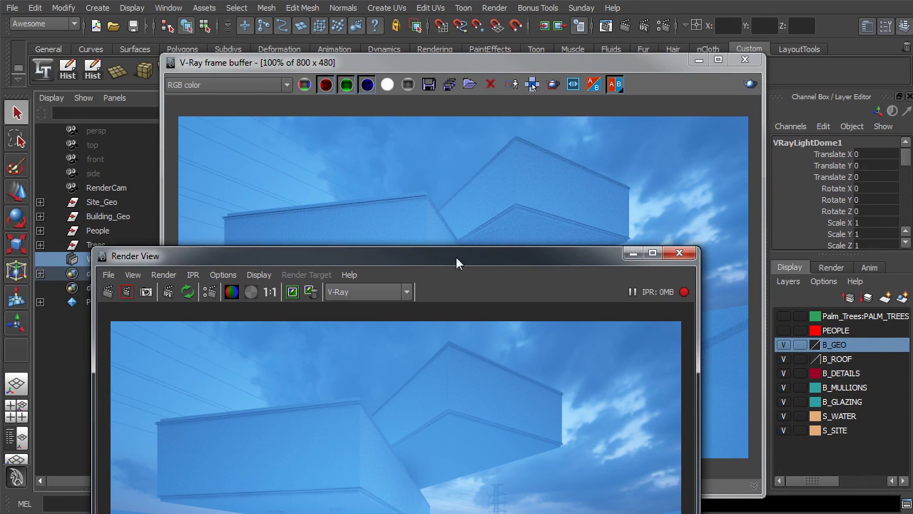
click(684, 292)
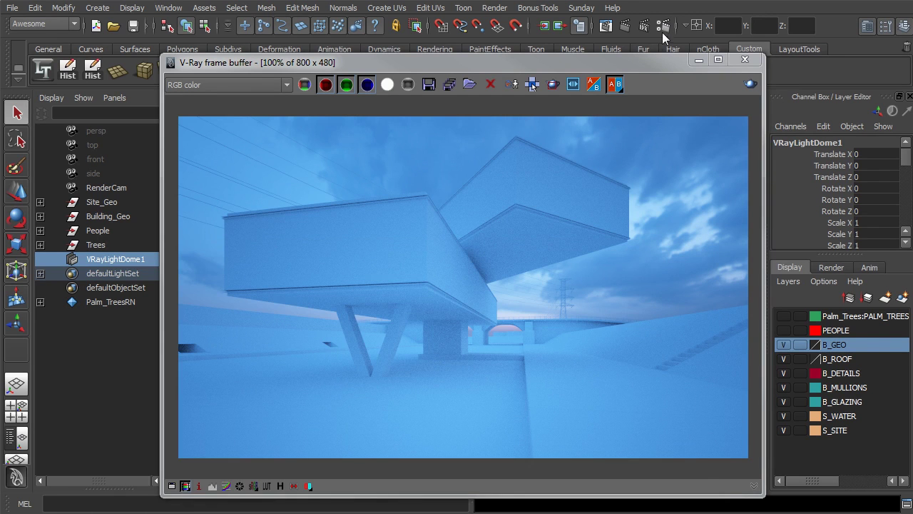
- Turn on ambient occlusion in the indirect illumination settings with a multiplier of 0.5 and a radius of 12, and close the render settings
click(664, 27)
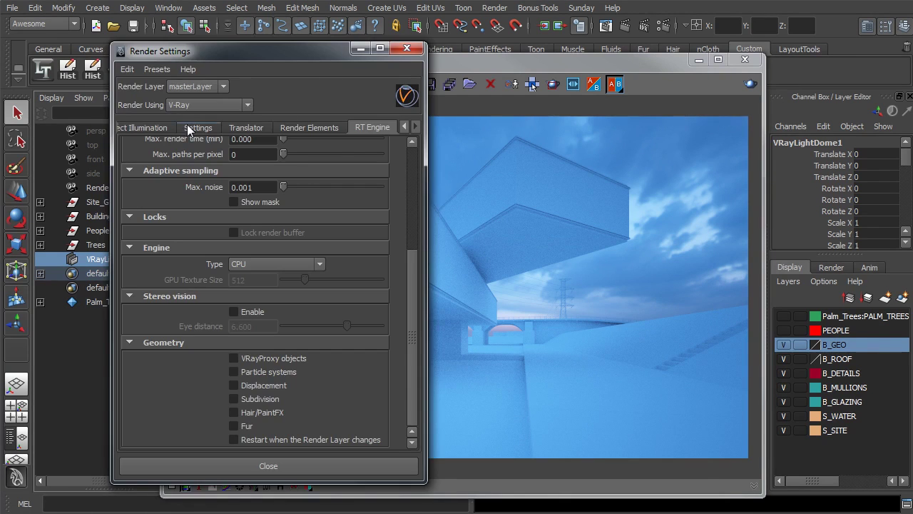
click(149, 129)
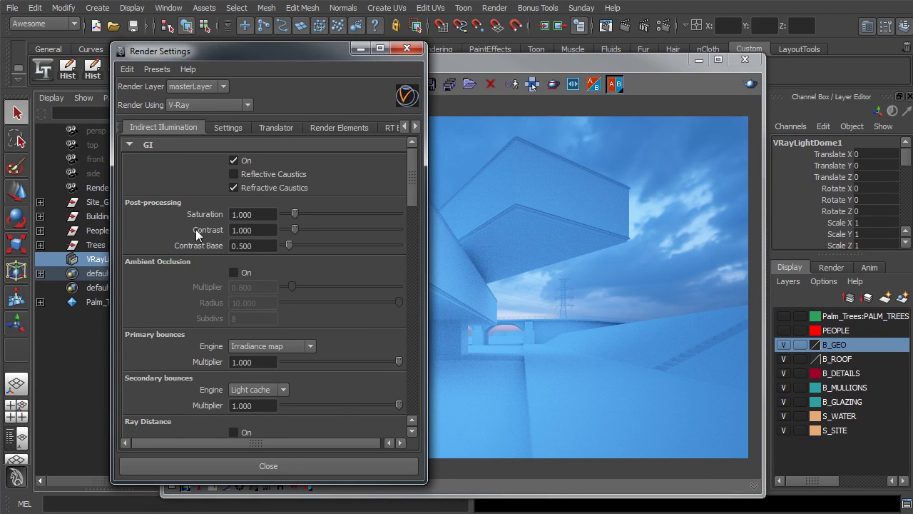
scroll(193, 232, down, 2)
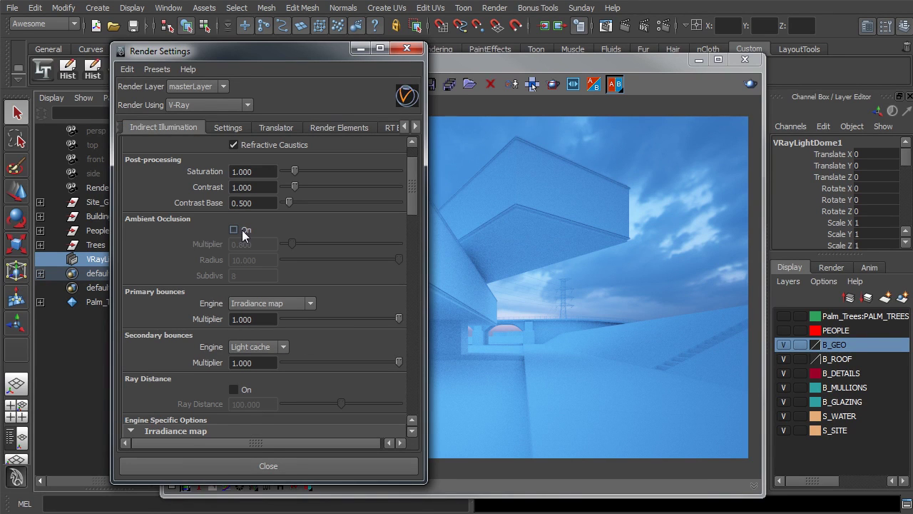
click(242, 233)
drag(269, 246, 205, 245)
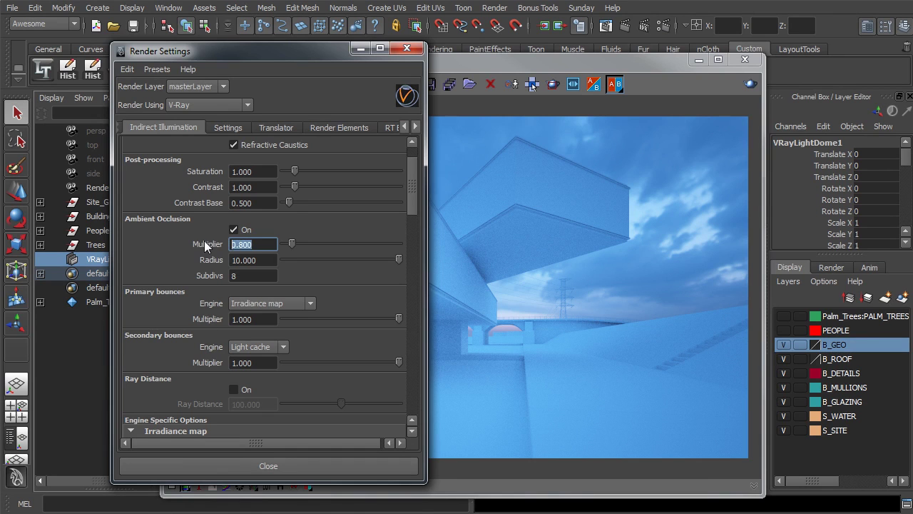
text(0.5)
key(Return)
drag(269, 262, 209, 265)
text(12)
key(Return)
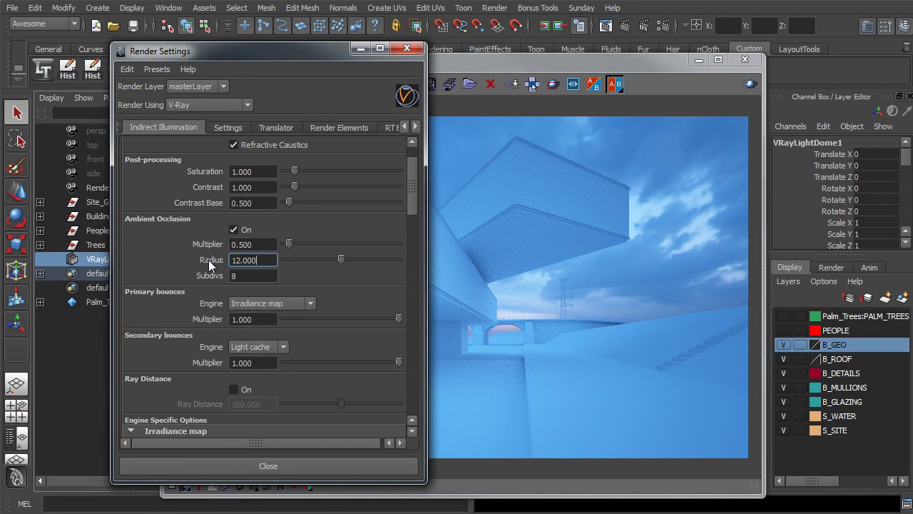
click(408, 48)
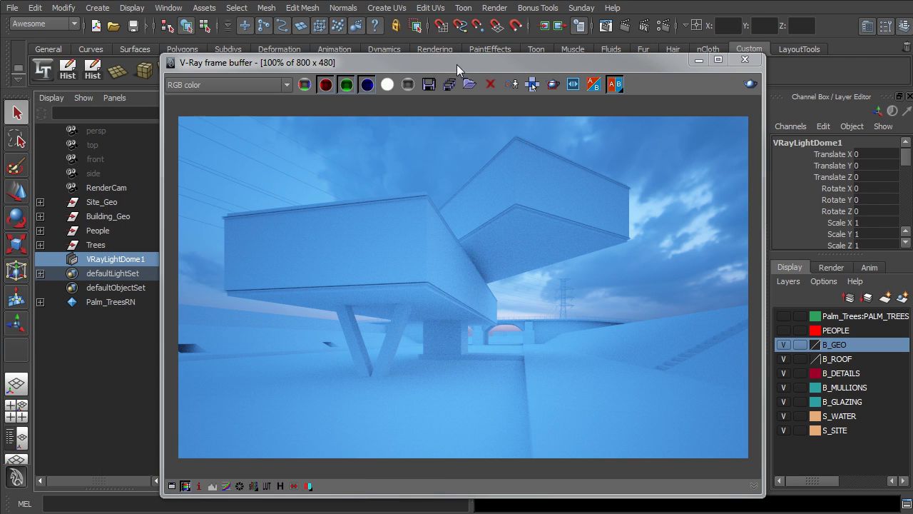
drag(602, 513, 598, 58)
drag(420, 489, 438, 487)
drag(546, 49, 513, 512)
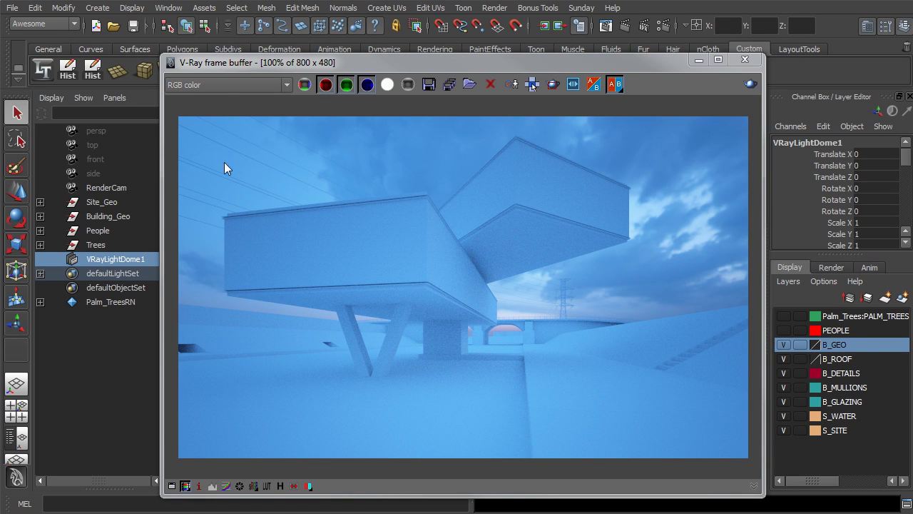
- Clear the V-Ray frame buffer from the viewport and create a V-Ray Sphere Light
drag(394, 63, 366, 513)
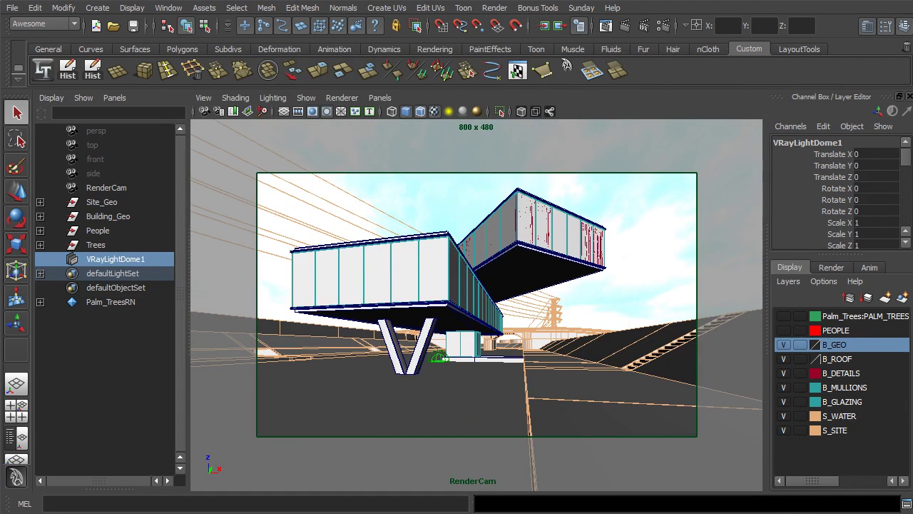
click(97, 8)
mouse_move(121, 84)
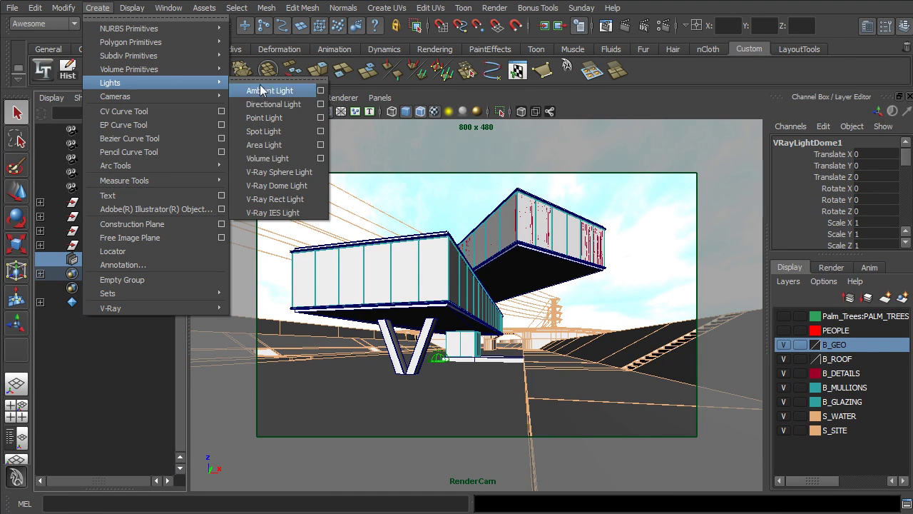
click(289, 172)
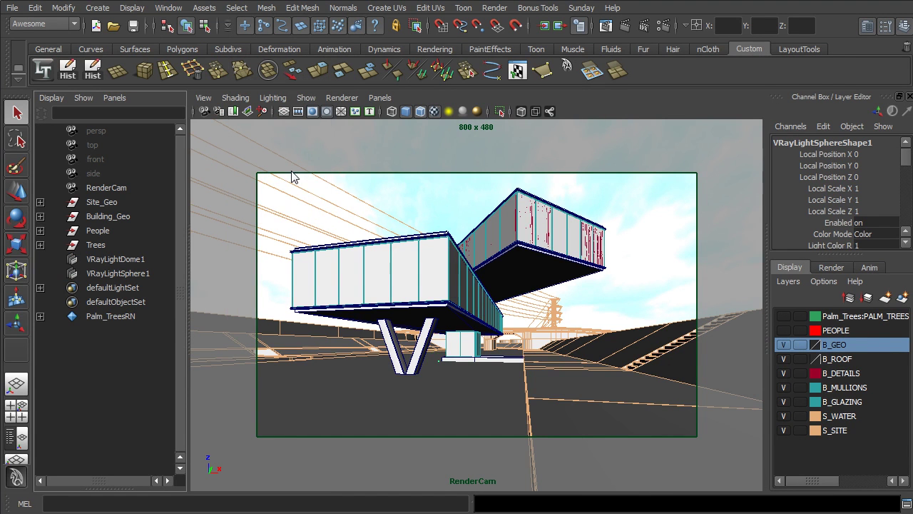
- Switch the viewport to the perspective camera and move the sphere light up and away from the building
click(379, 97)
mouse_move(444, 113)
click(514, 127)
alt+drag(410, 285, 620, 314)
key(w)
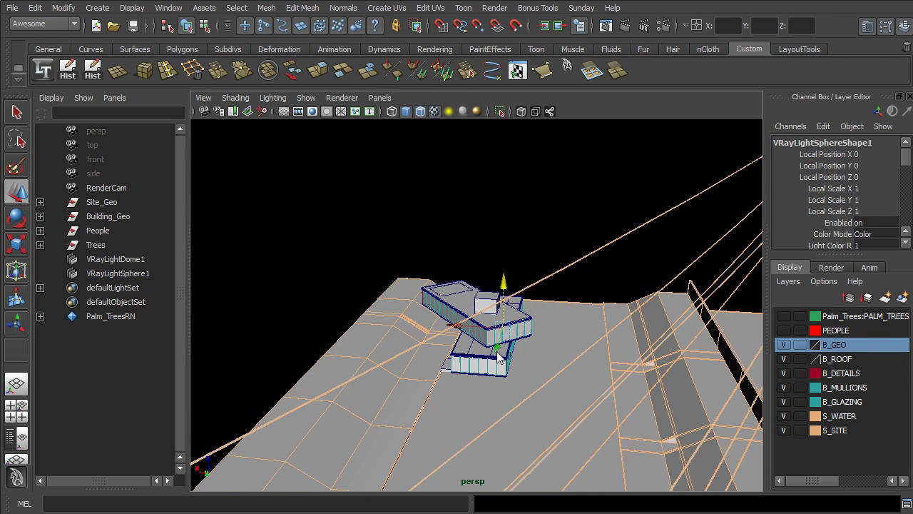
alt+drag(523, 260, 528, 286)
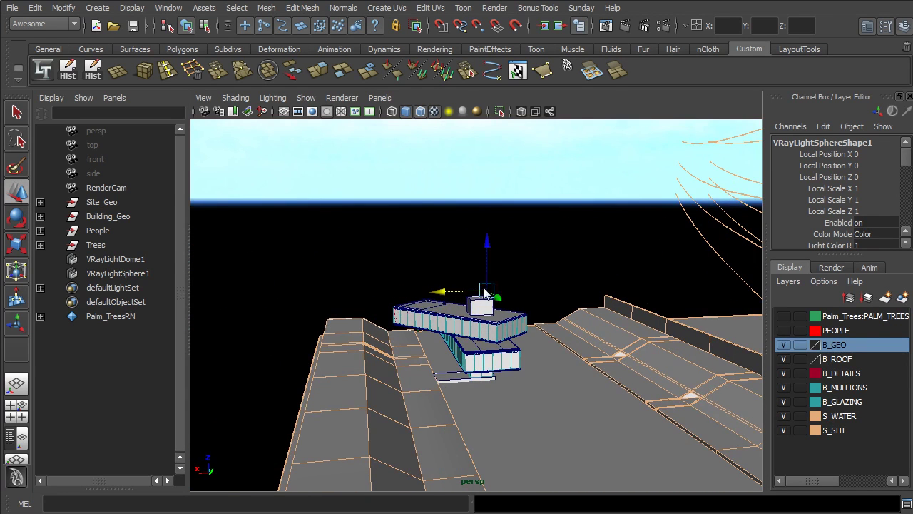
alt+drag(489, 214, 526, 285)
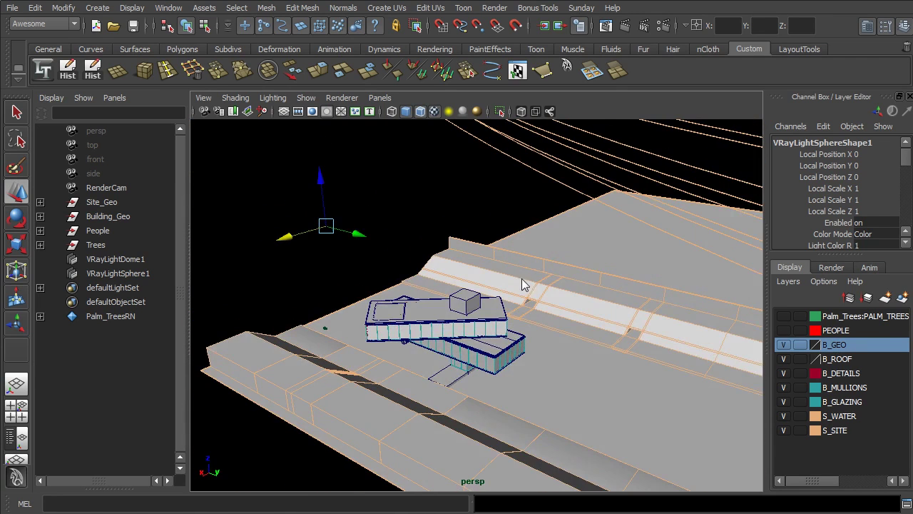
- Set the sphere light's color to the orange from the color history (H 38.427, S 0.910, V 1.000)
key(ctrl+a)
drag(821, 96, 558, 77)
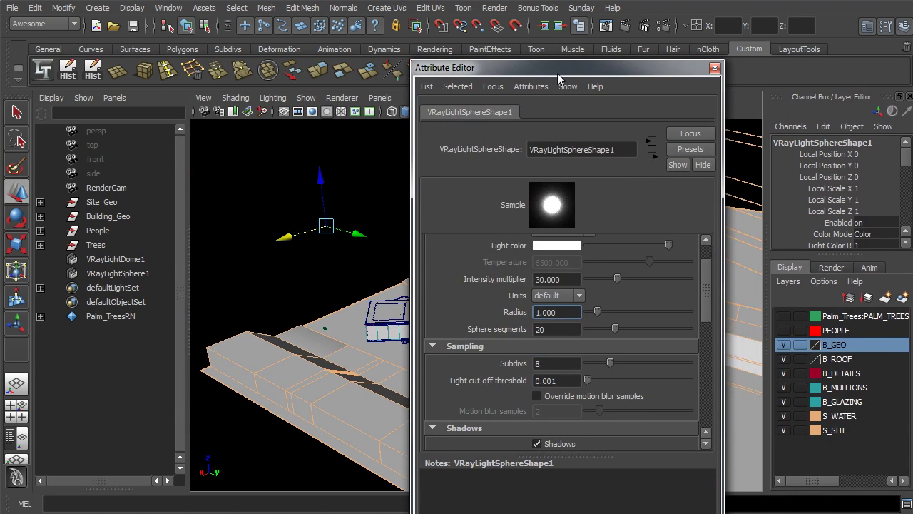
scroll(564, 288, up, 2)
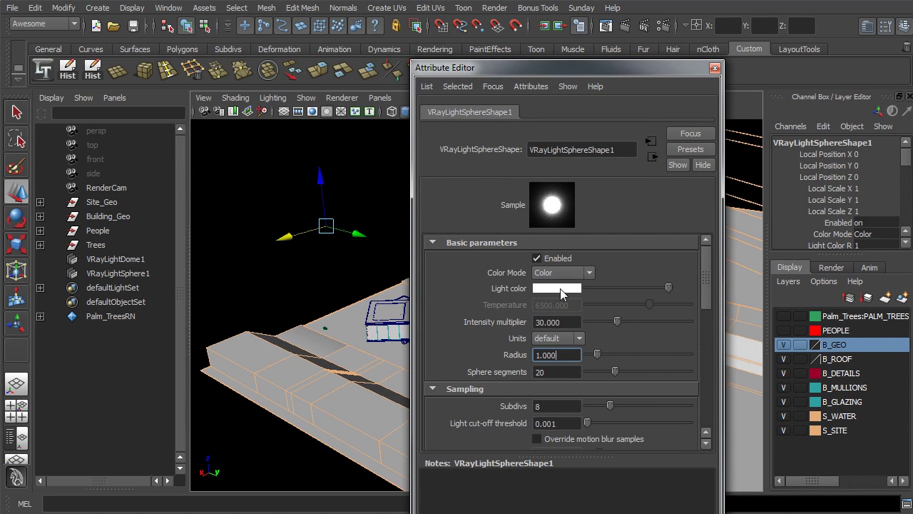
click(563, 288)
click(469, 279)
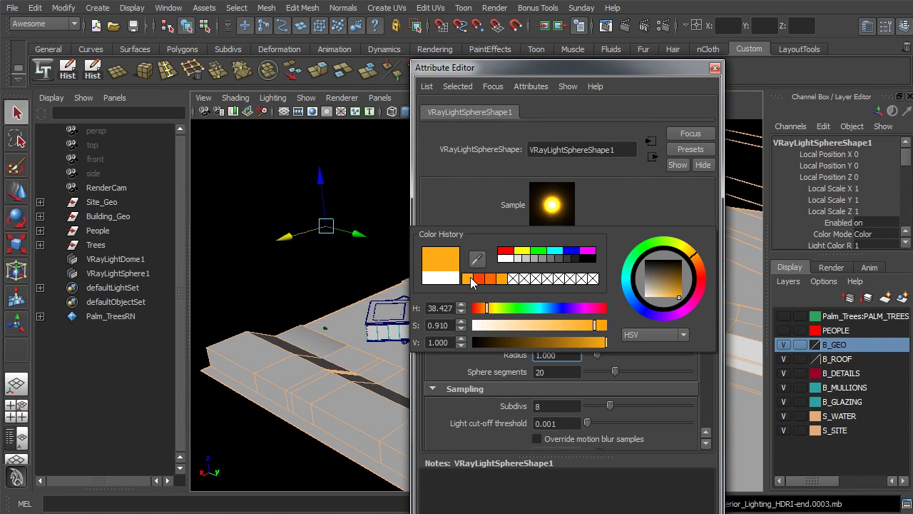
- Set the sphere light's intensity multiplier to 1 and its radius to 200
click(554, 322)
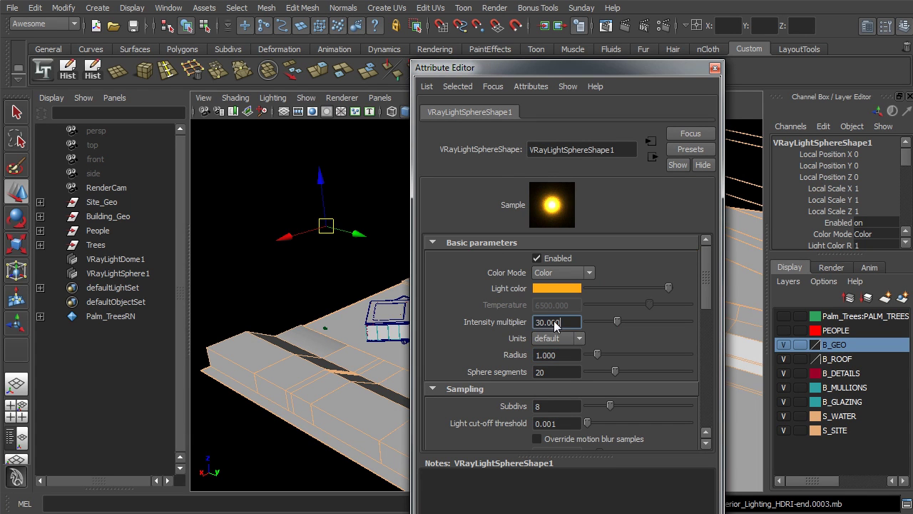
text(1)
key(Return)
key(Tab)
text(200)
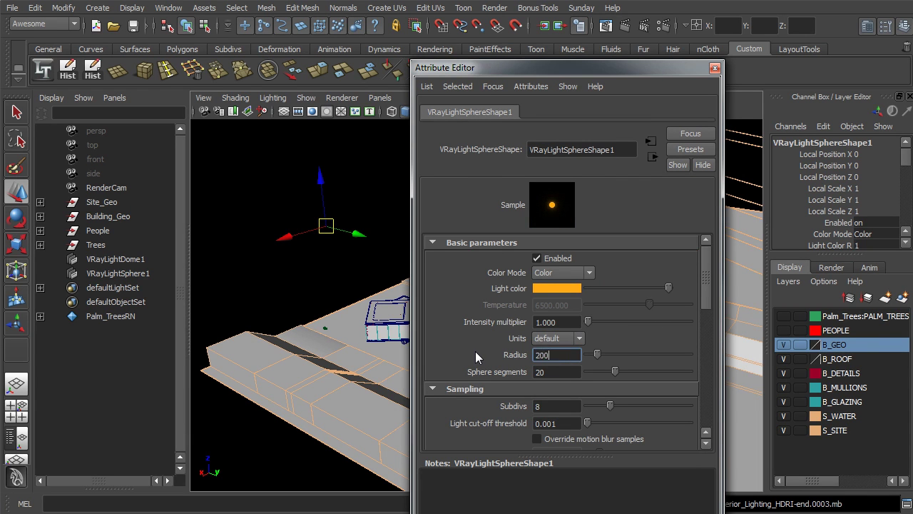
key(Return)
- Enable No Decay for the sphere light and close the attribute editor
alt+drag(344, 289, 385, 303)
scroll(489, 324, down, 5)
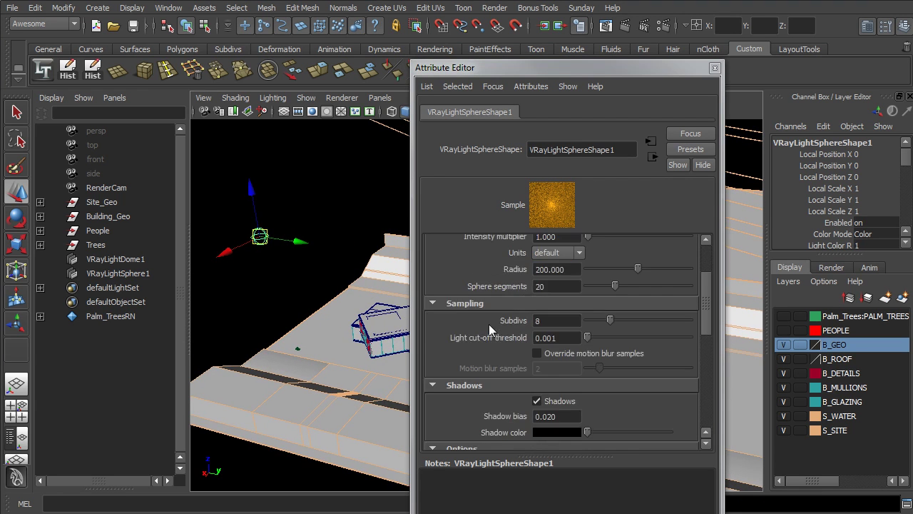
alt+drag(307, 284, 306, 277)
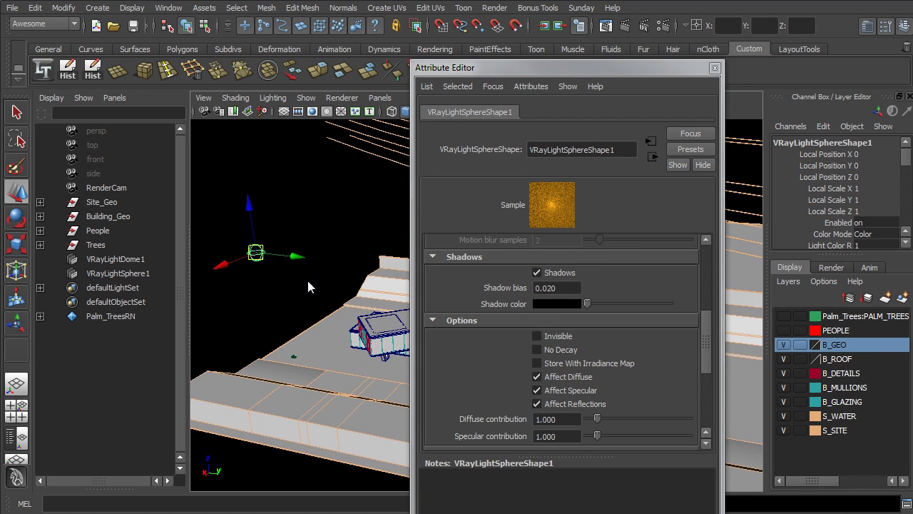
click(549, 348)
drag(552, 77, 556, 80)
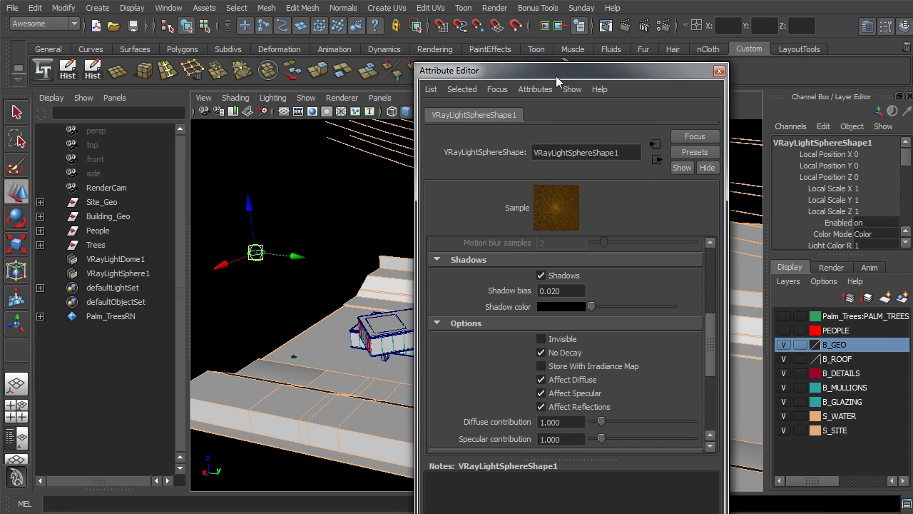
key(ctrl+a)
- Disable the VRayLightDome1 light in its attributes
alt+drag(507, 260, 551, 299)
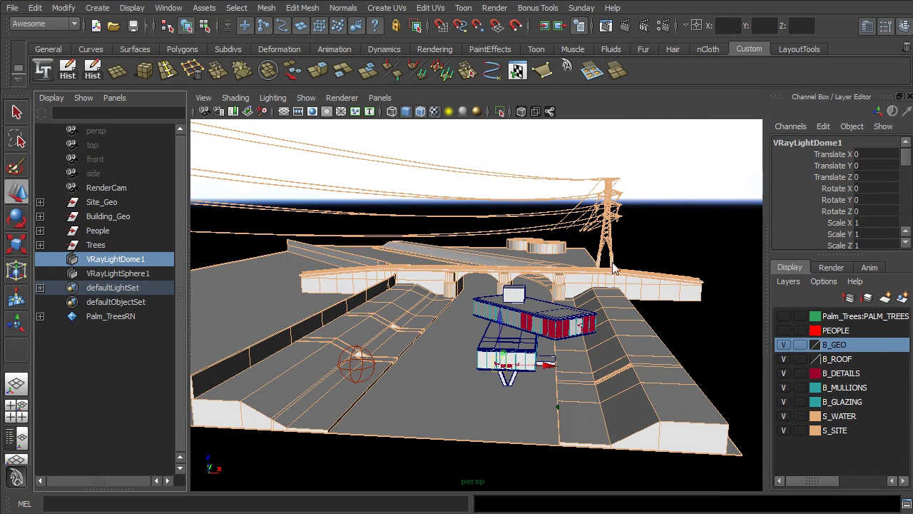
key(ctrl+a)
drag(655, 101, 912, 109)
click(568, 151)
click(605, 292)
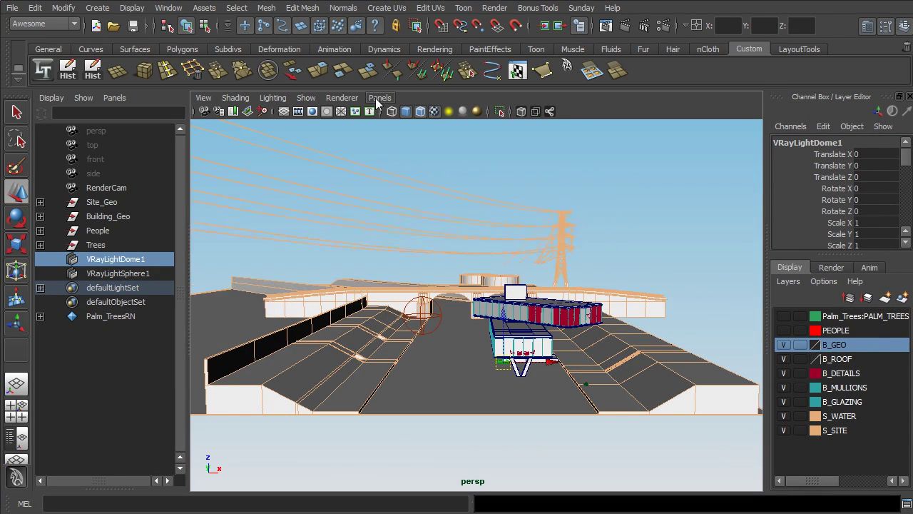
- Look through RenderCam and render the scene in the V-Ray frame buffer with only the sphere light active
click(377, 101)
mouse_move(403, 111)
click(518, 114)
click(455, 190)
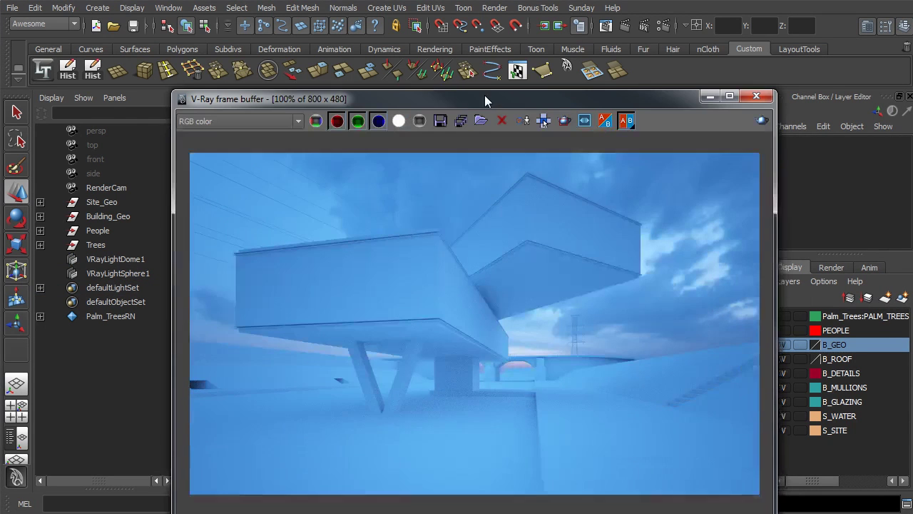
drag(484, 95, 482, 74)
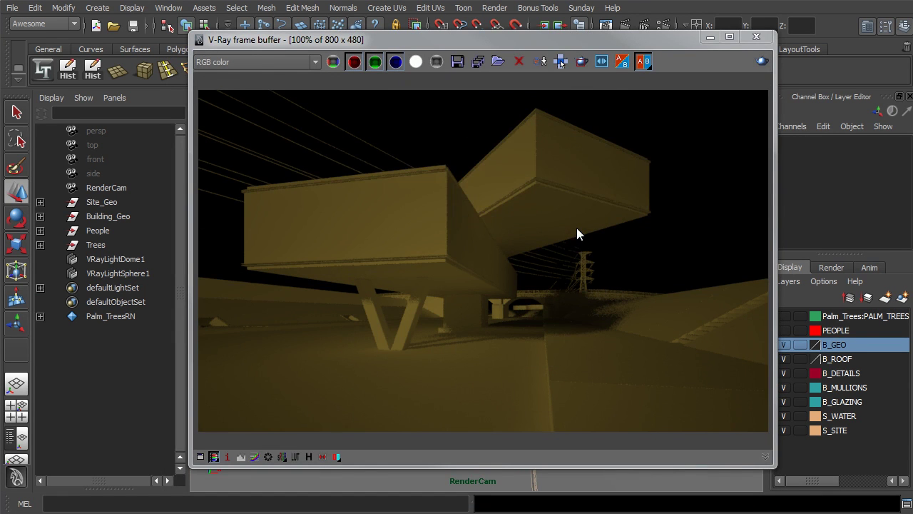
- Re-enable the VRayLightDome1 light and return to the V-Ray frame buffer
click(132, 259)
key(ctrl+a)
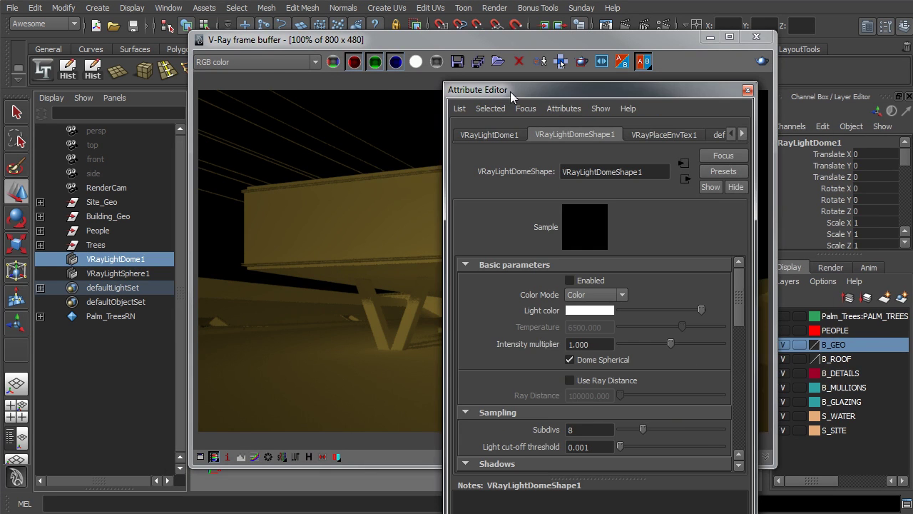
click(569, 280)
click(560, 62)
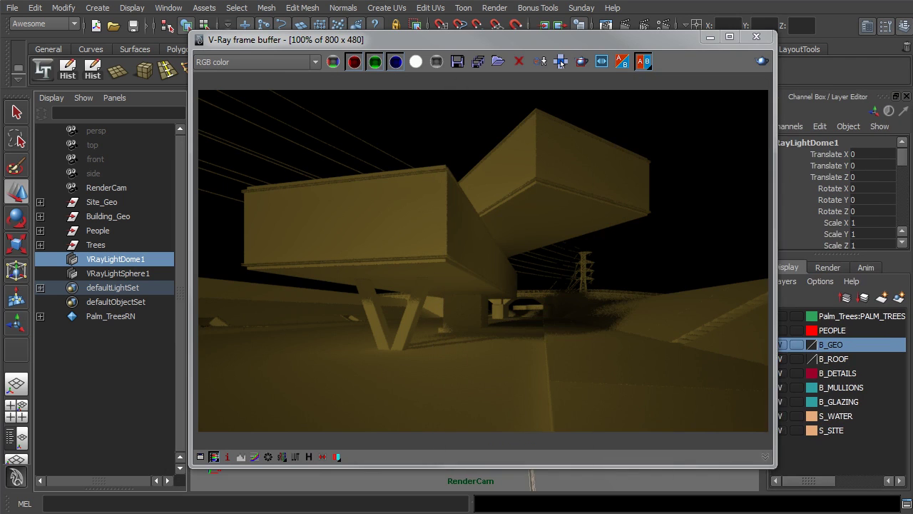